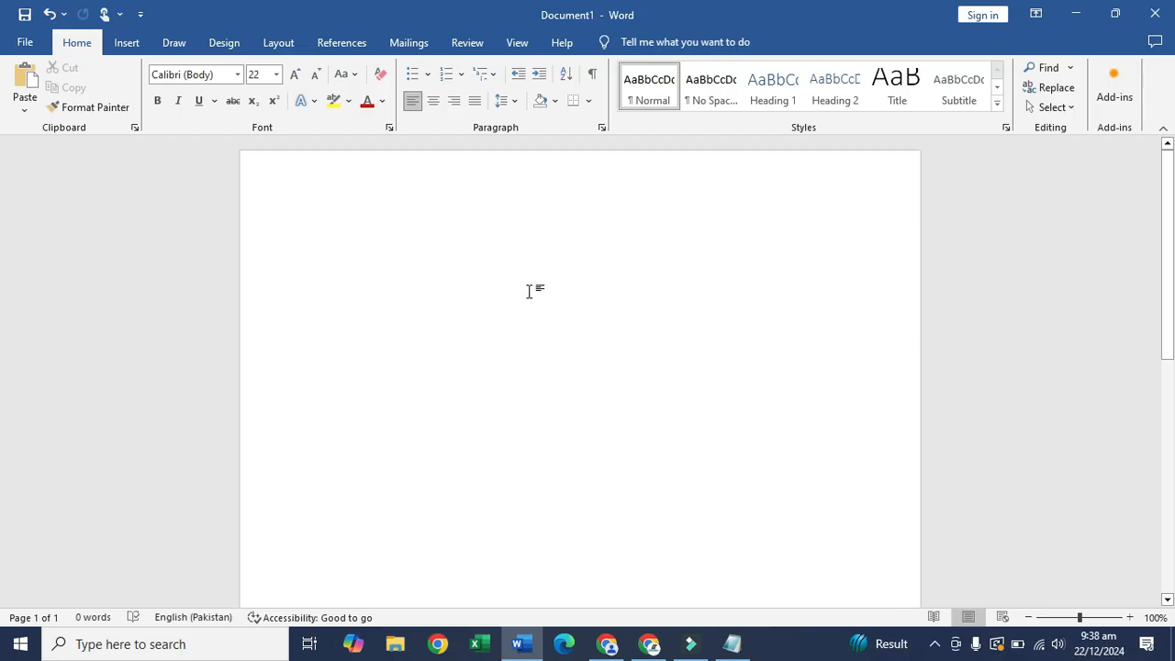
Enter "Cursor" on the first line of the blank document and "Insertion" on the second line.
{"action": "type", "text": "c"}
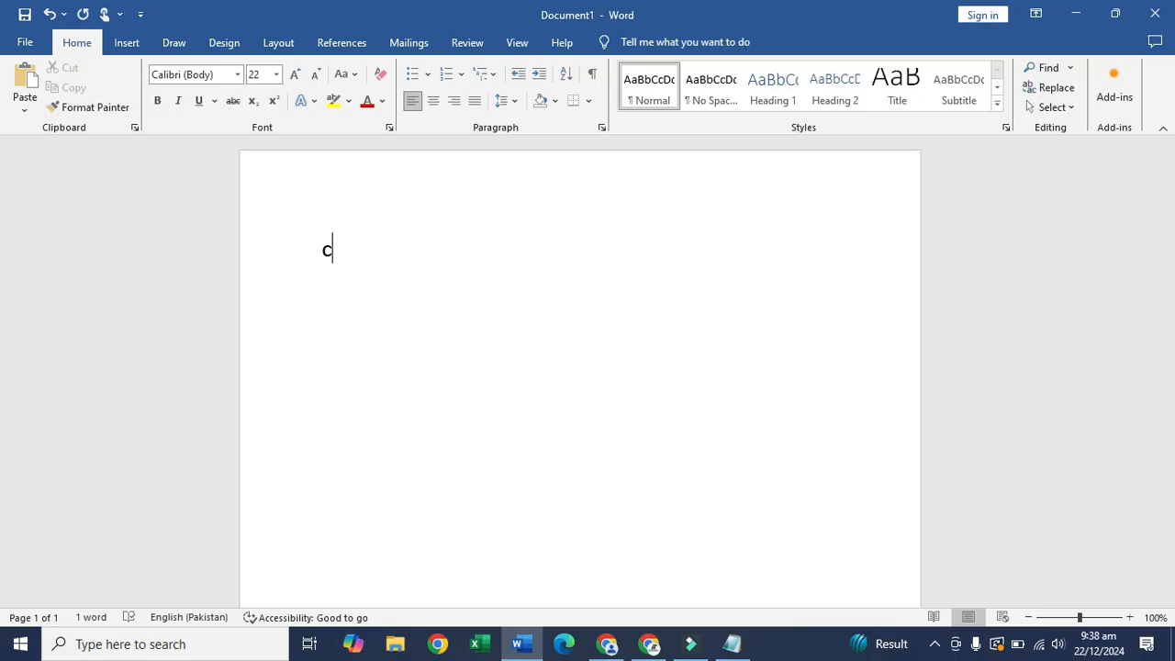
{"action": "type", "text": "ursor"}
{"action": "key", "text": "Return"}
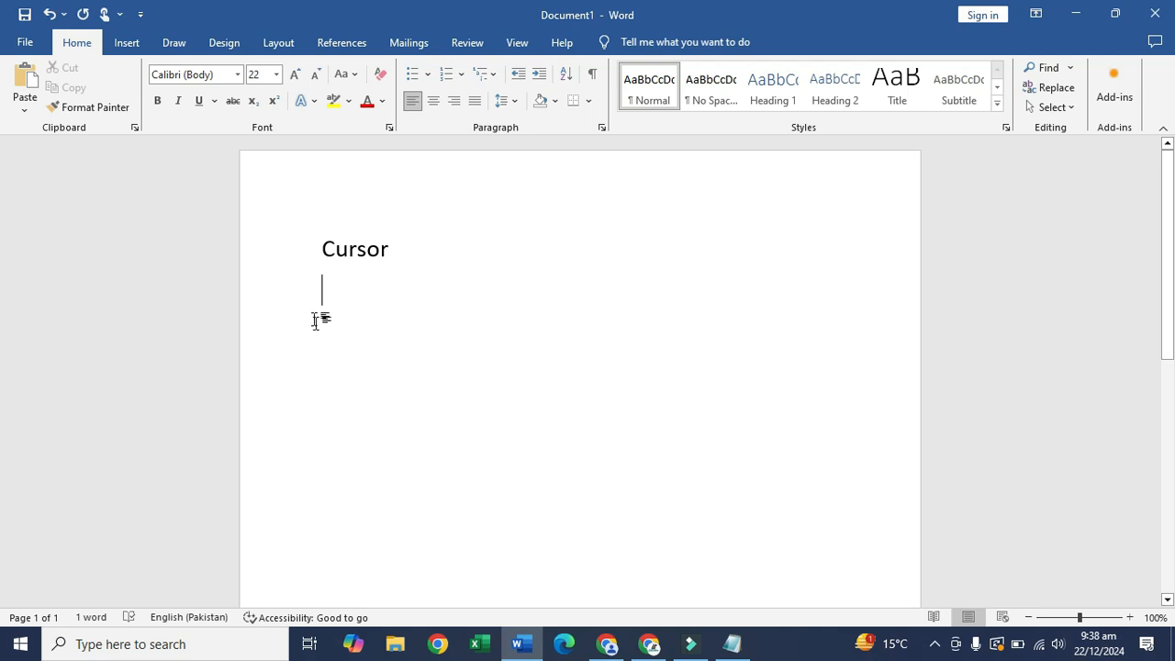
{"action": "type", "text": "insertion"}
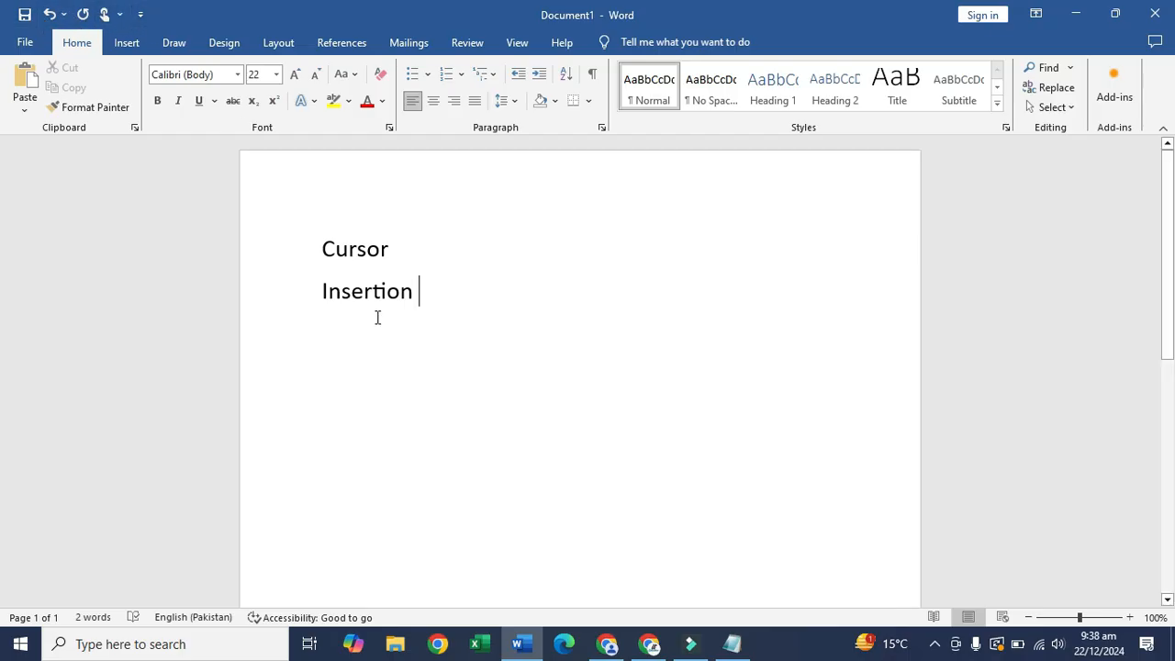
Add "Quick Access Toolbar" as the third line, with the missing "c" inserted in "Access".
{"action": "type", "text": "Qu"}
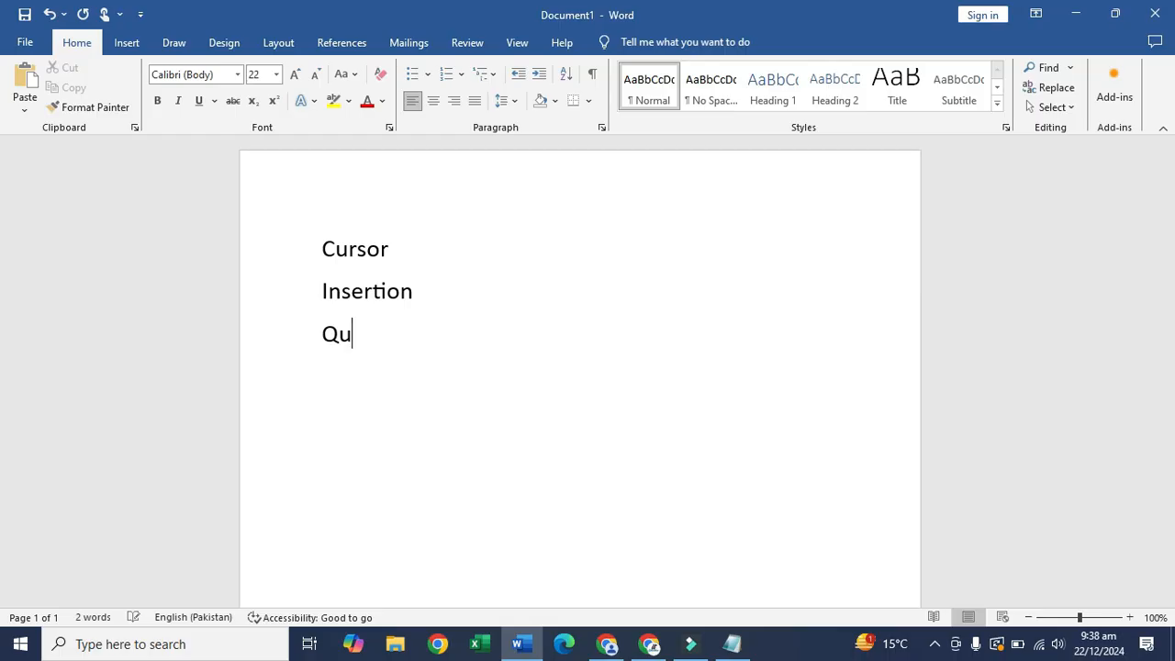
{"action": "type", "text": "ick Acess"}
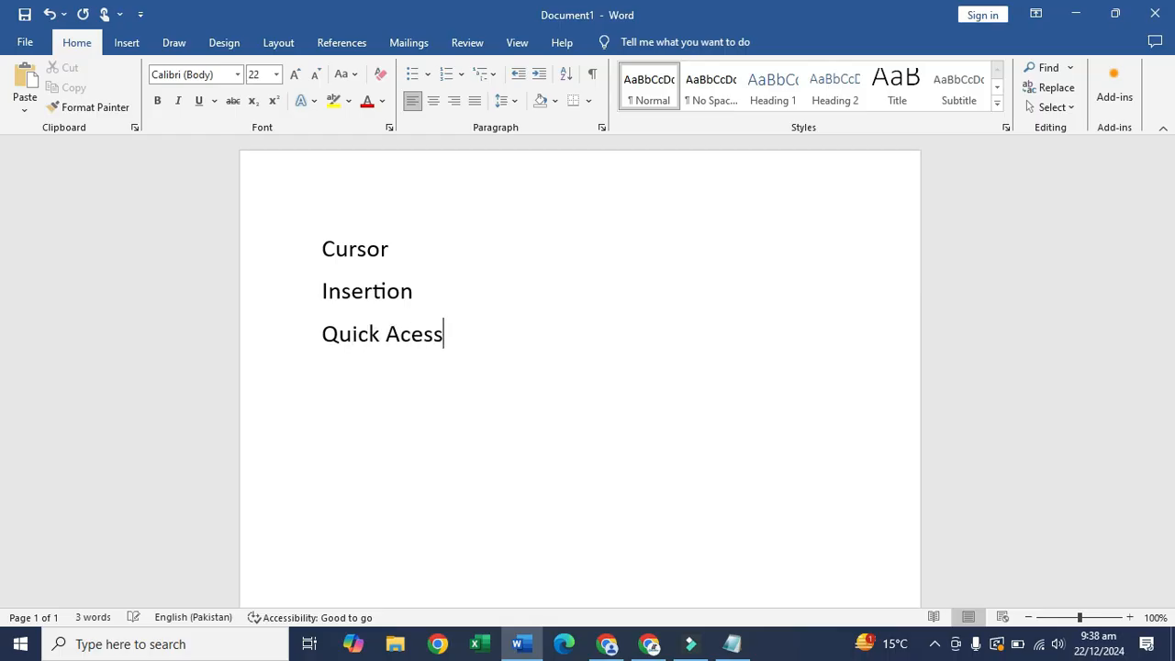
{"action": "left_click", "coordinate": [397, 334]}
{"action": "type", "text": "c"}
{"action": "key", "text": "Right"}
{"action": "key", "text": "Right"}
{"action": "key", "text": "Right"}
{"action": "type", "text": "Toolbar"}
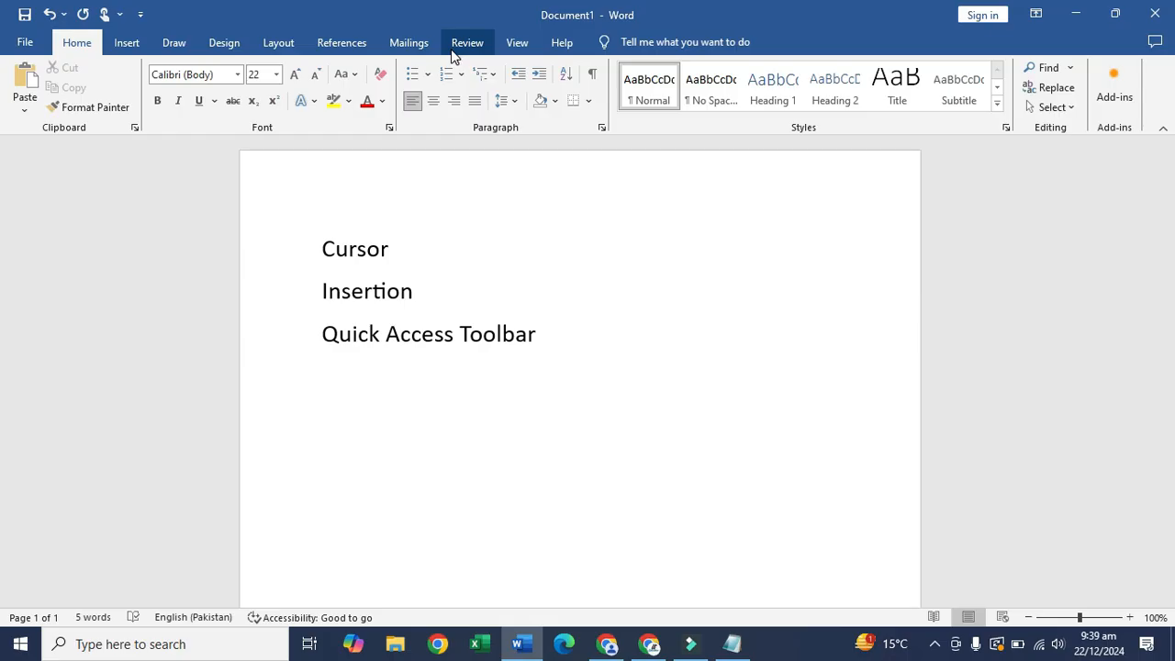
Display the View commands and add "Tabs" as the fourth line of the list.
{"action": "left_click", "coordinate": [548, 48]}
{"action": "left_click", "coordinate": [531, 50]}
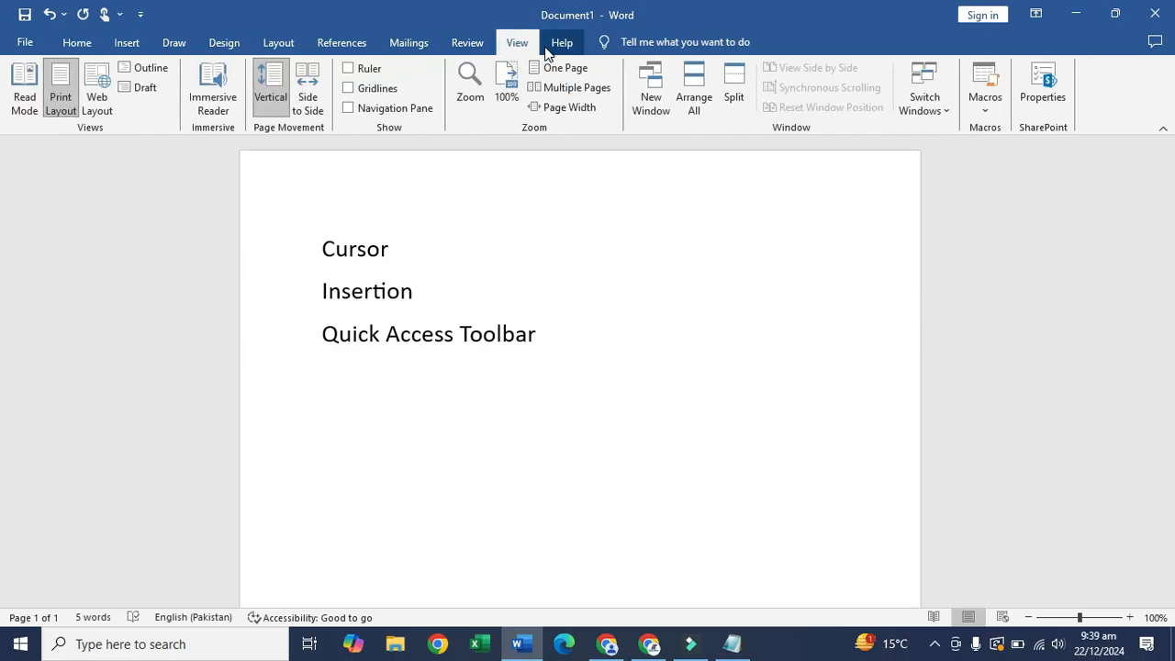
{"action": "left_click", "coordinate": [335, 374]}
{"action": "type", "text": "Tabs"}
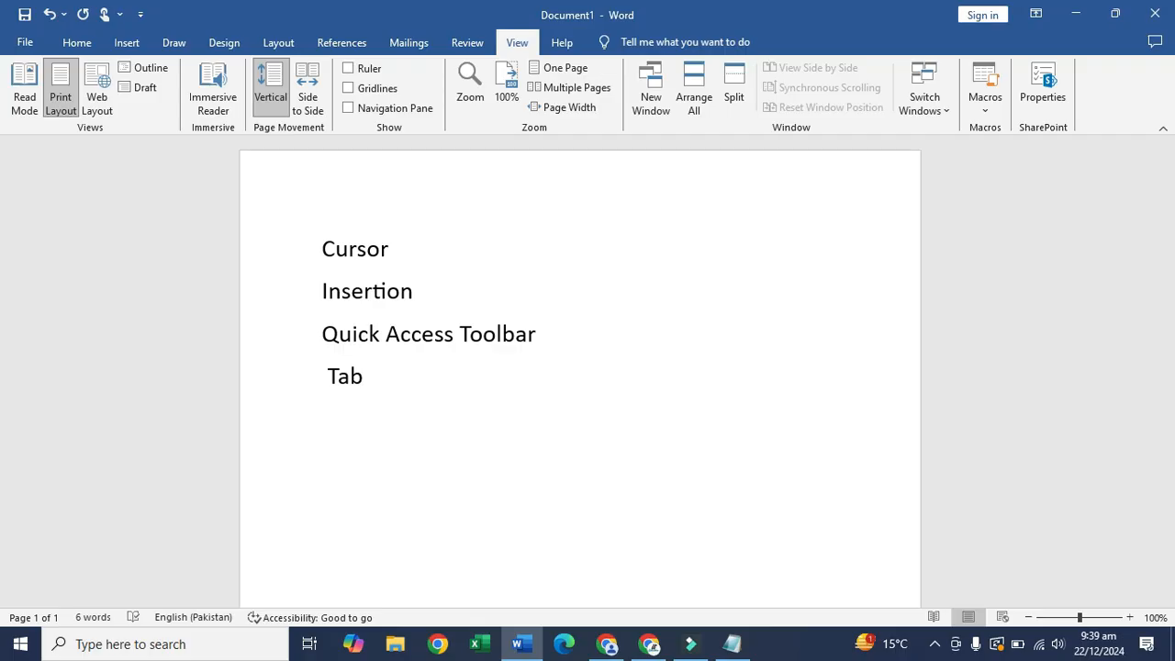
Examine the Home, Insert, Draw and Design command sets, finishing on the Home commands.
{"action": "left_click", "coordinate": [92, 42]}
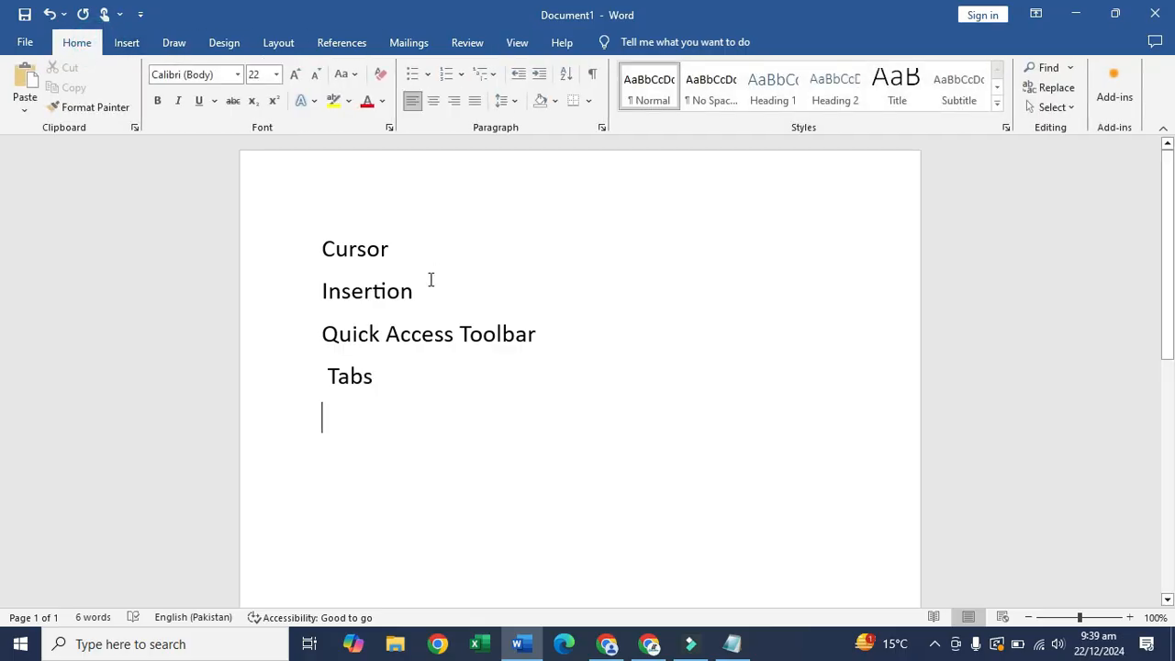
{"action": "left_click", "coordinate": [129, 42]}
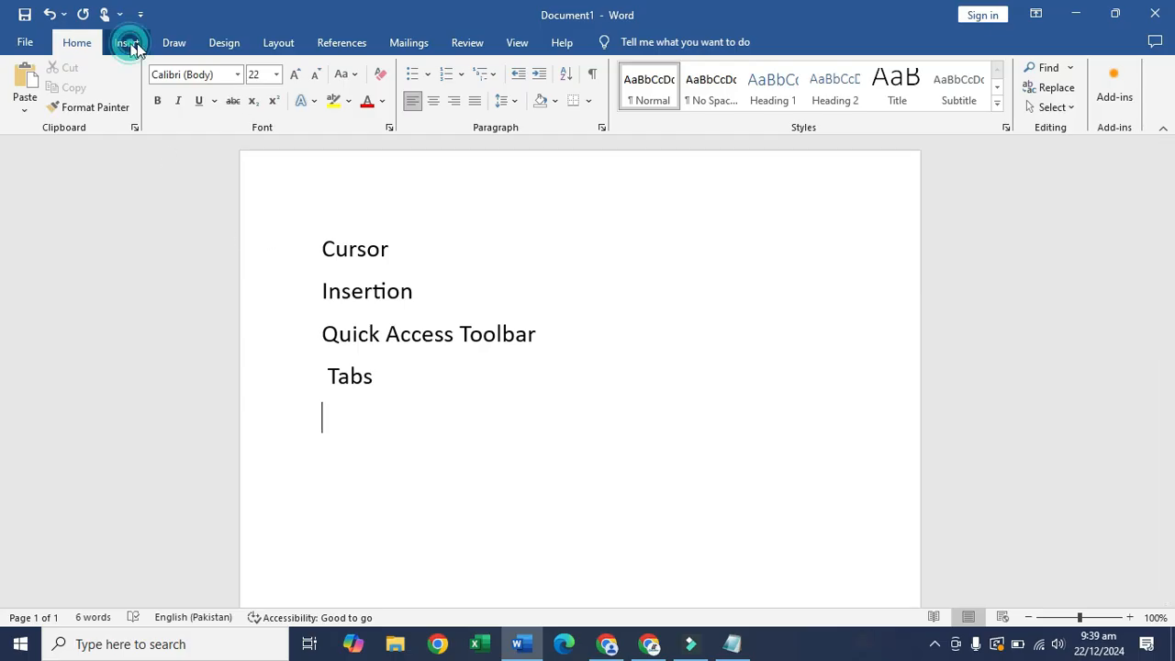
{"action": "left_click", "coordinate": [168, 44]}
{"action": "left_click", "coordinate": [138, 42]}
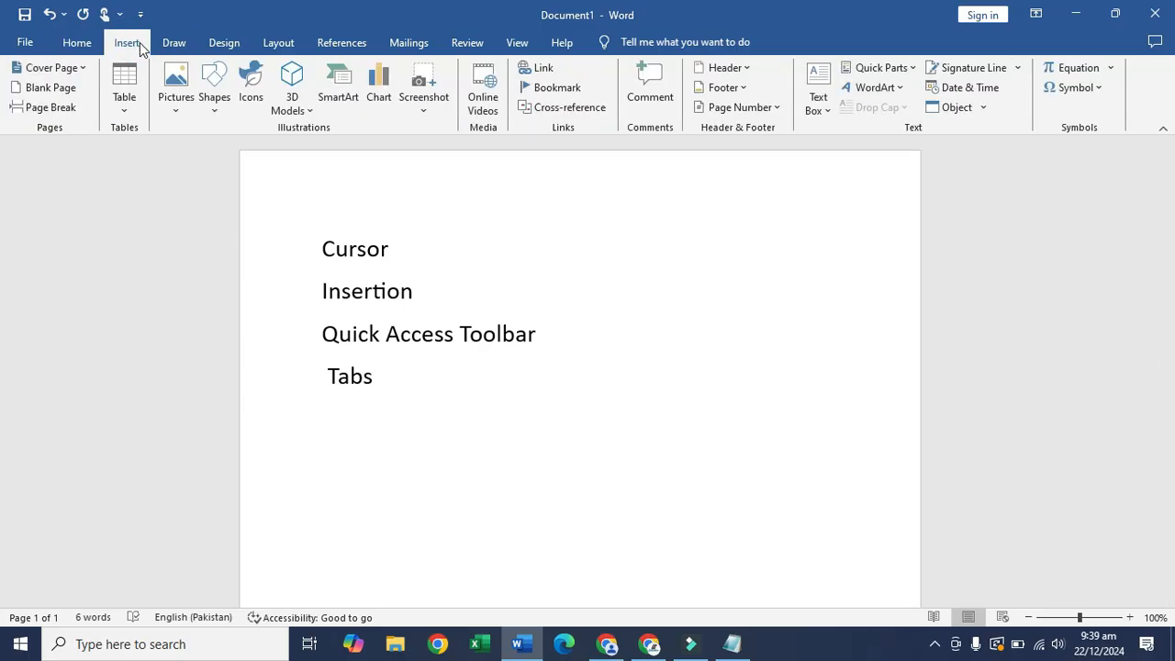
{"action": "left_click", "coordinate": [79, 42]}
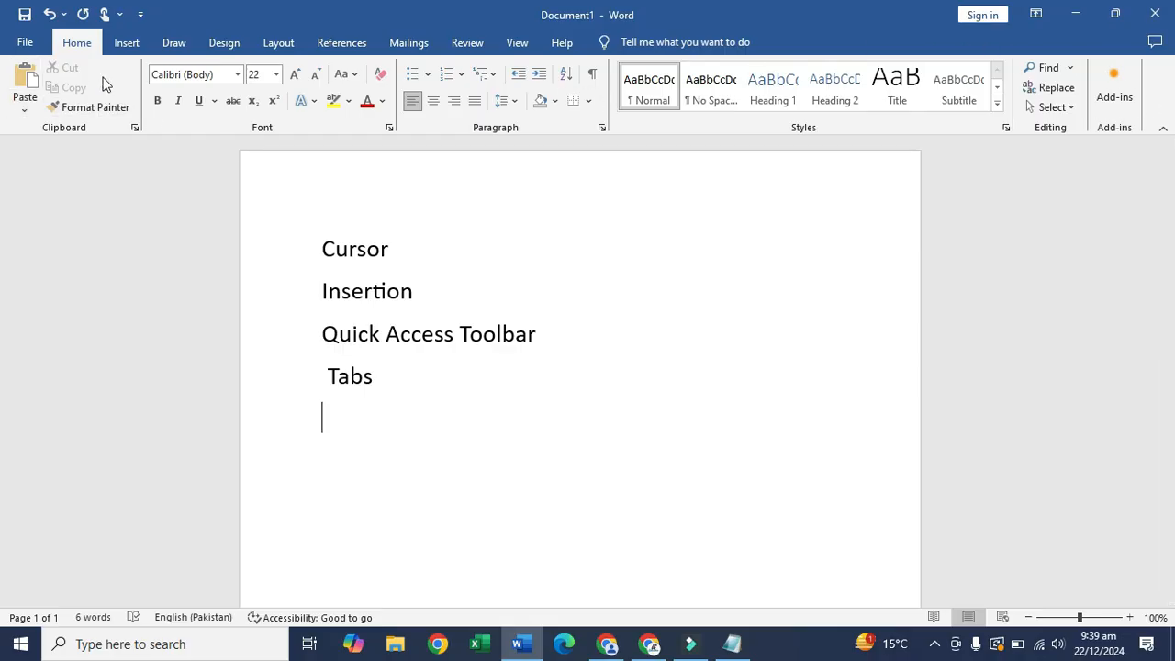
{"action": "left_click", "coordinate": [126, 43]}
{"action": "left_click", "coordinate": [171, 43]}
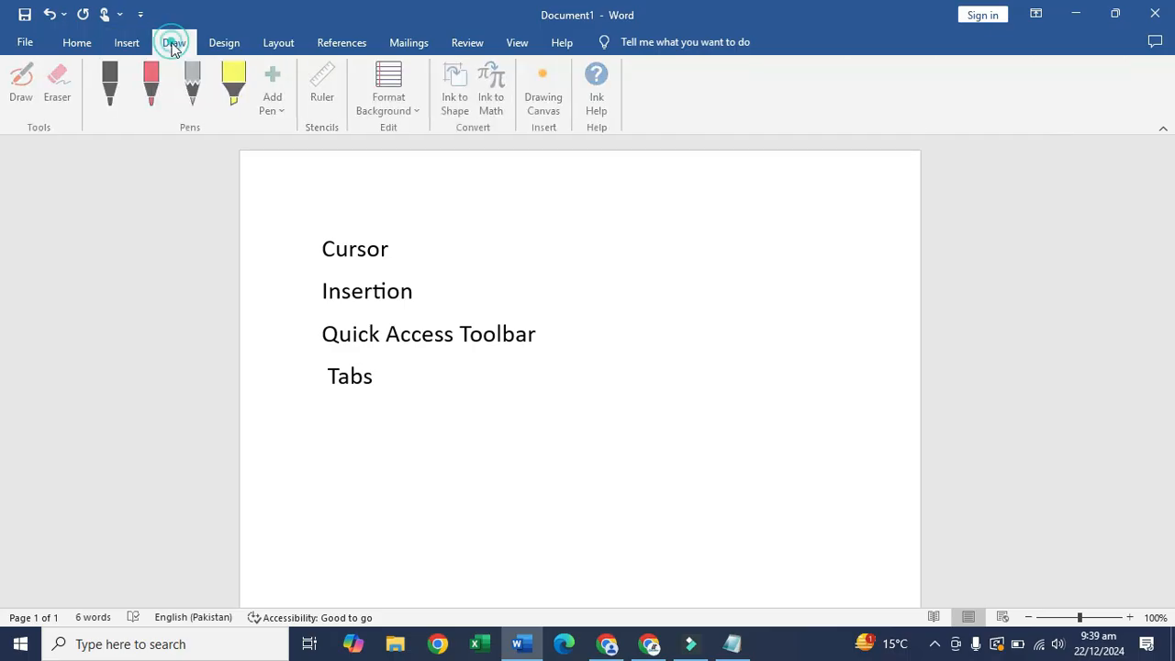
{"action": "left_click", "coordinate": [223, 43]}
{"action": "left_click", "coordinate": [77, 43]}
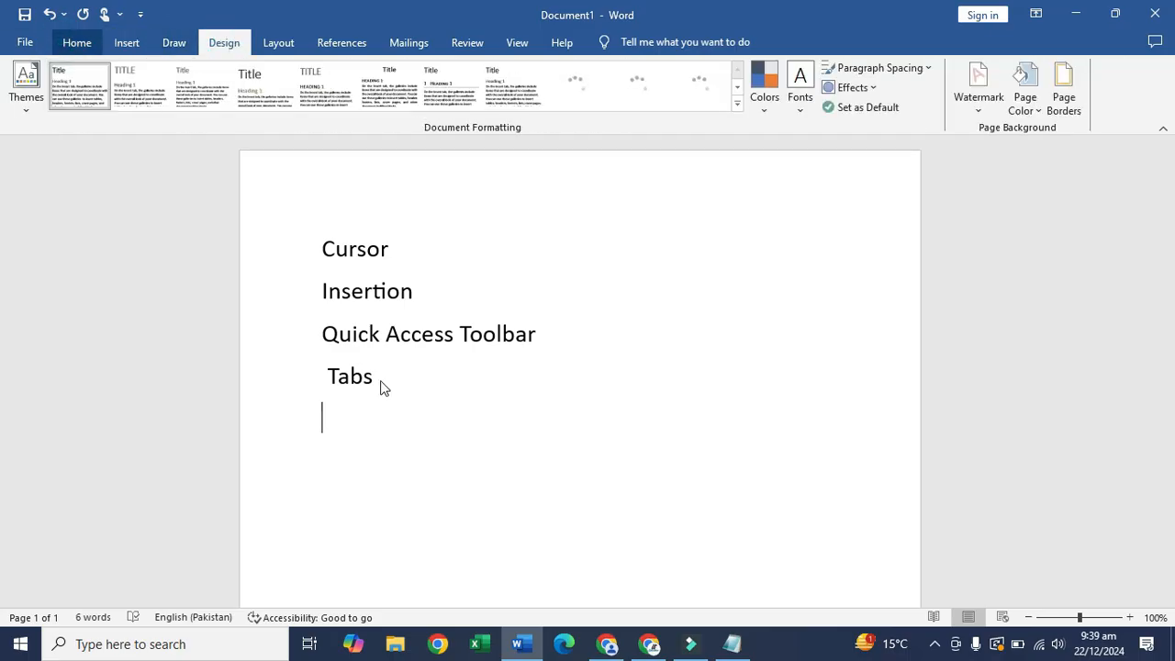
Add "Ribbon" and "Page" as the last two lines of the list.
{"action": "type", "text": "Ribbon"}
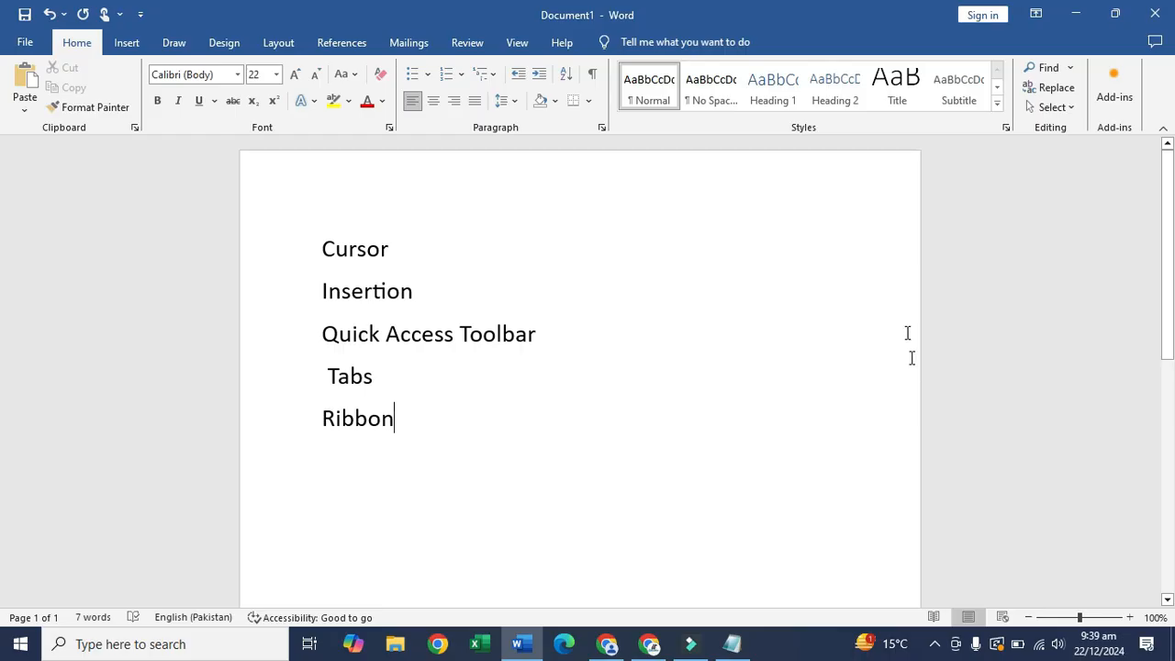
{"action": "key", "text": "Return"}
{"action": "key", "text": "Return"}
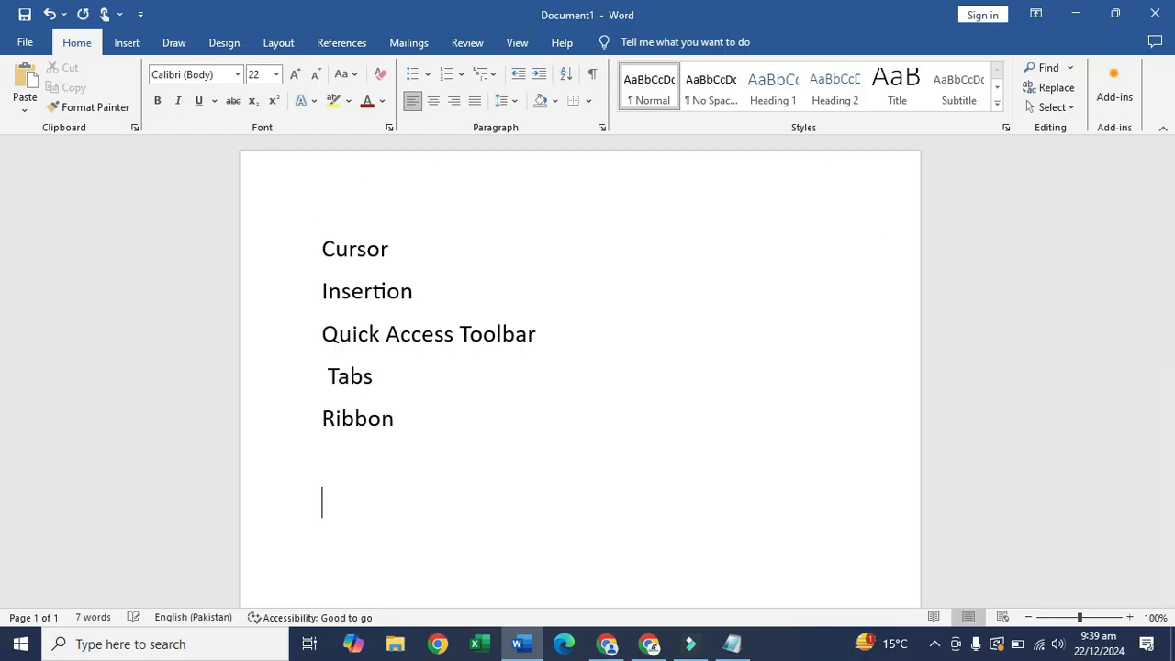
{"action": "type", "text": "Page"}
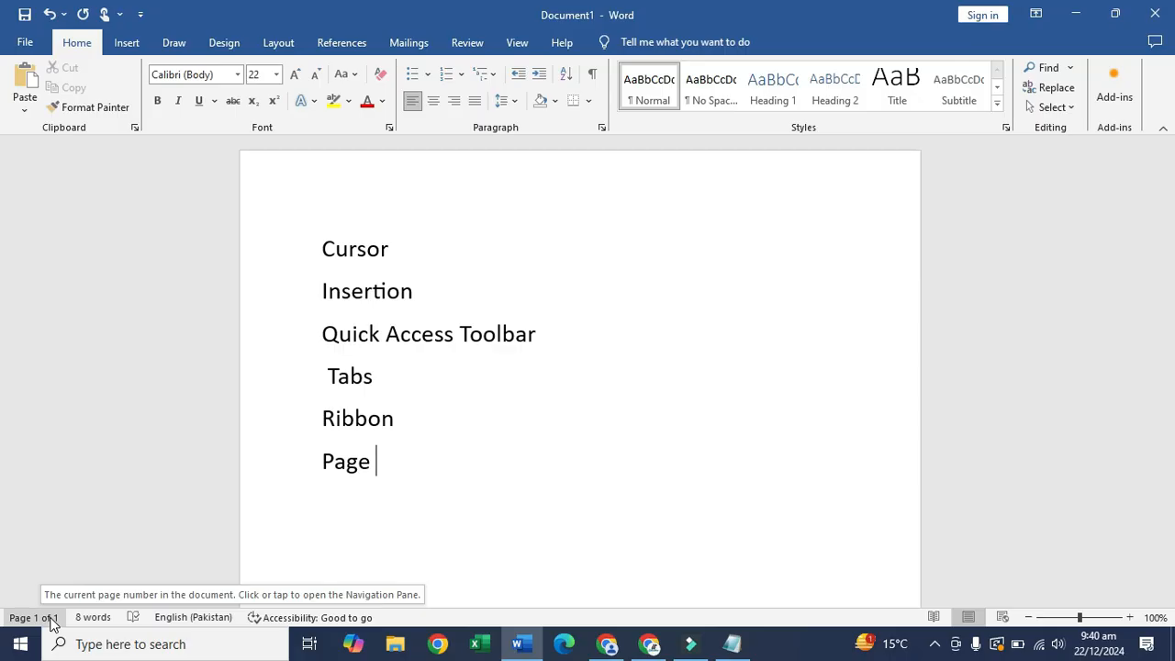
Select all the lines from "Cursor" to "Page" to check their word count, and clear the selection.
{"action": "left_click", "coordinate": [325, 249]}
{"action": "left_click_drag", "start_coordinate": [333, 260], "coordinate": [377, 470]}
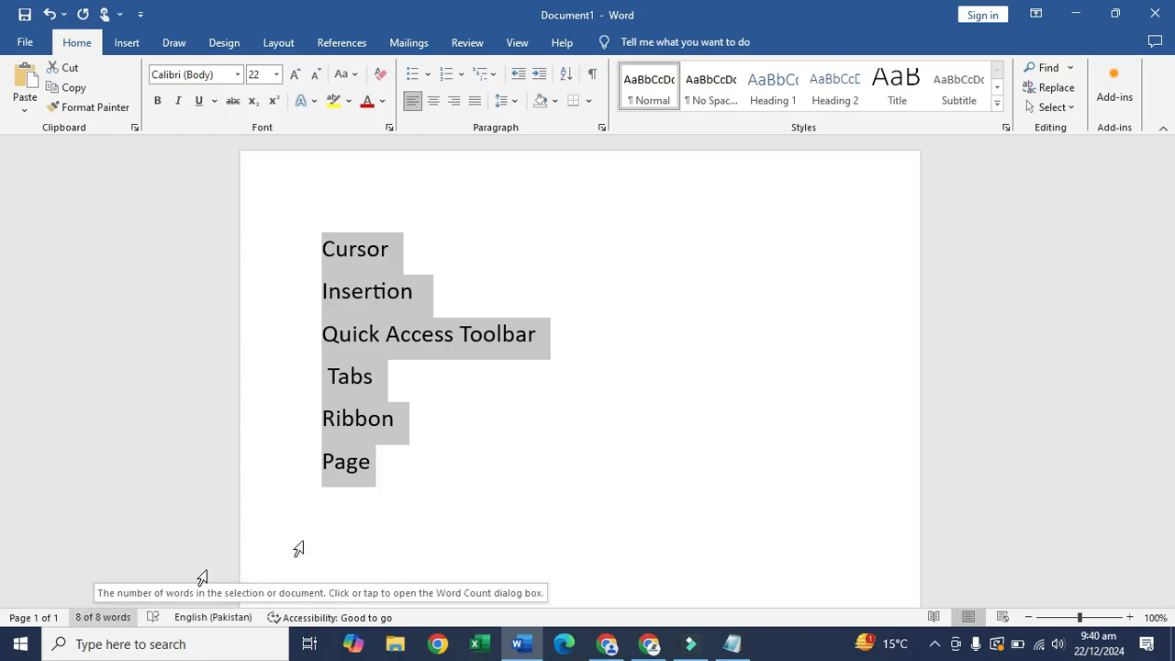
{"action": "left_click", "coordinate": [352, 422]}
{"action": "left_click", "coordinate": [342, 336]}
{"action": "left_click", "coordinate": [437, 303]}
{"action": "left_click", "coordinate": [479, 333]}
{"action": "left_click", "coordinate": [356, 294]}
{"action": "left_click", "coordinate": [356, 246]}
{"action": "left_click", "coordinate": [599, 421]}
{"action": "left_click", "coordinate": [551, 258]}
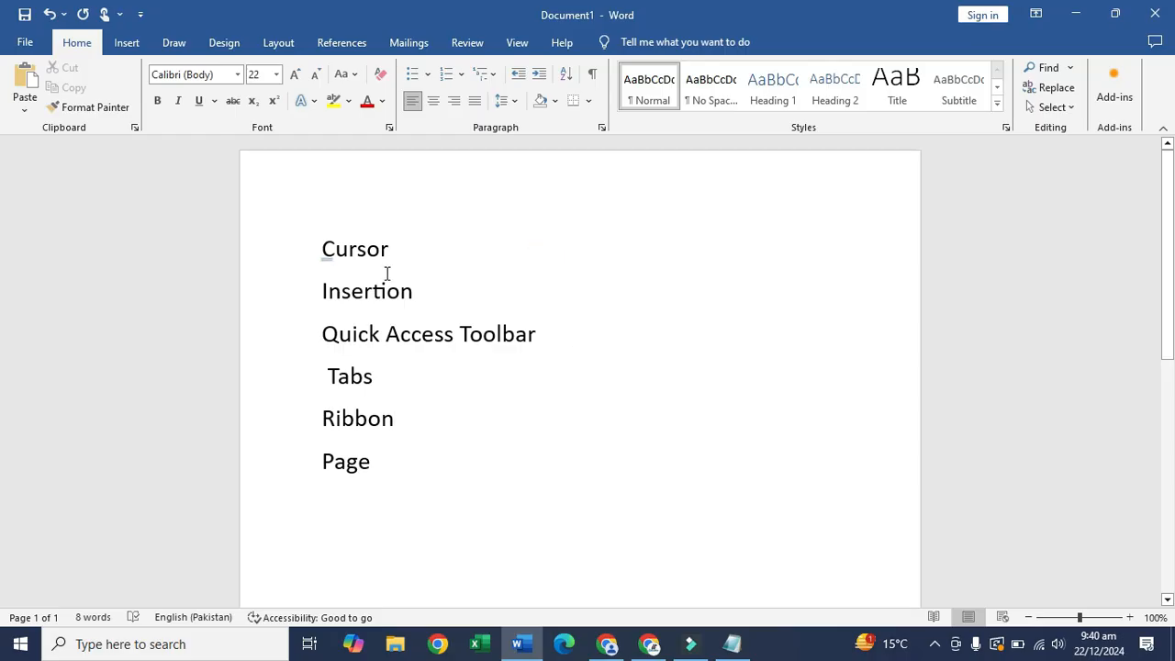
Check the selected word count for "Cursor", for "Insertion" and for both lines together, and clear the selection.
{"action": "left_click_drag", "start_coordinate": [393, 245], "coordinate": [320, 249]}
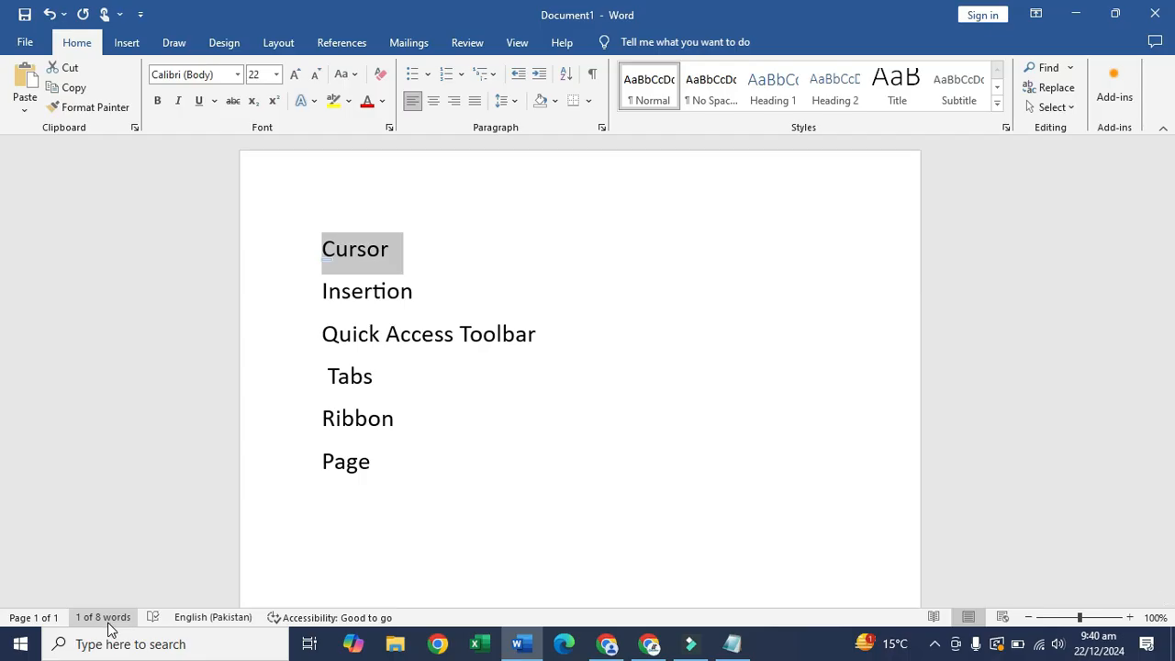
{"action": "left_click_drag", "start_coordinate": [450, 296], "coordinate": [307, 302]}
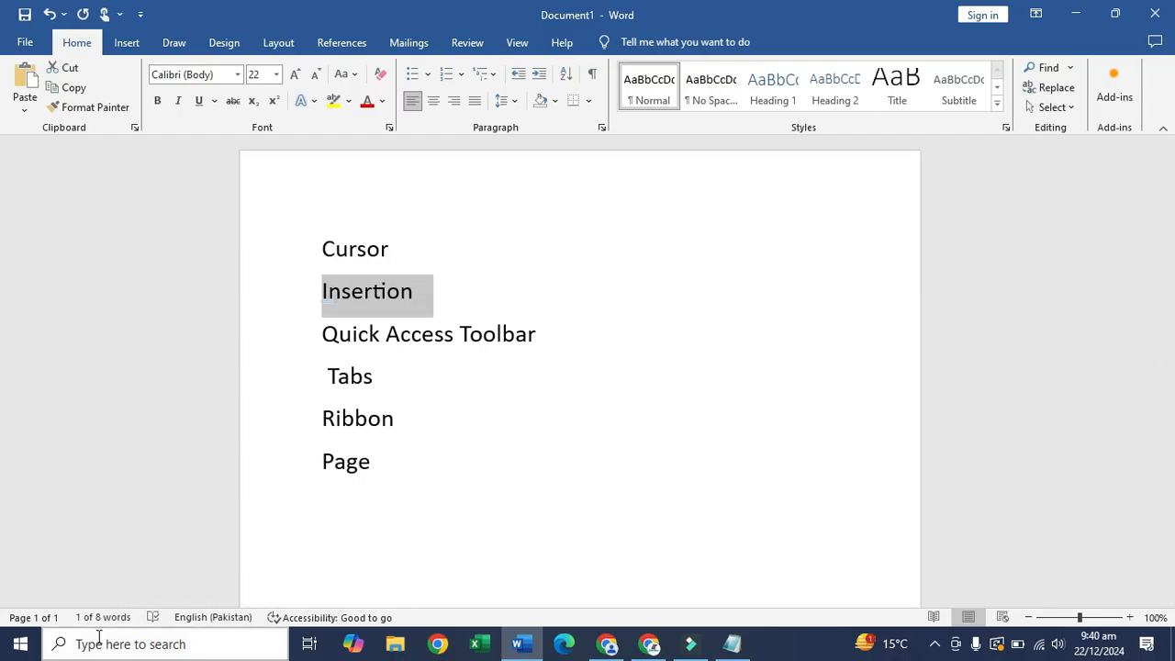
{"action": "left_click_drag", "start_coordinate": [417, 295], "coordinate": [323, 246]}
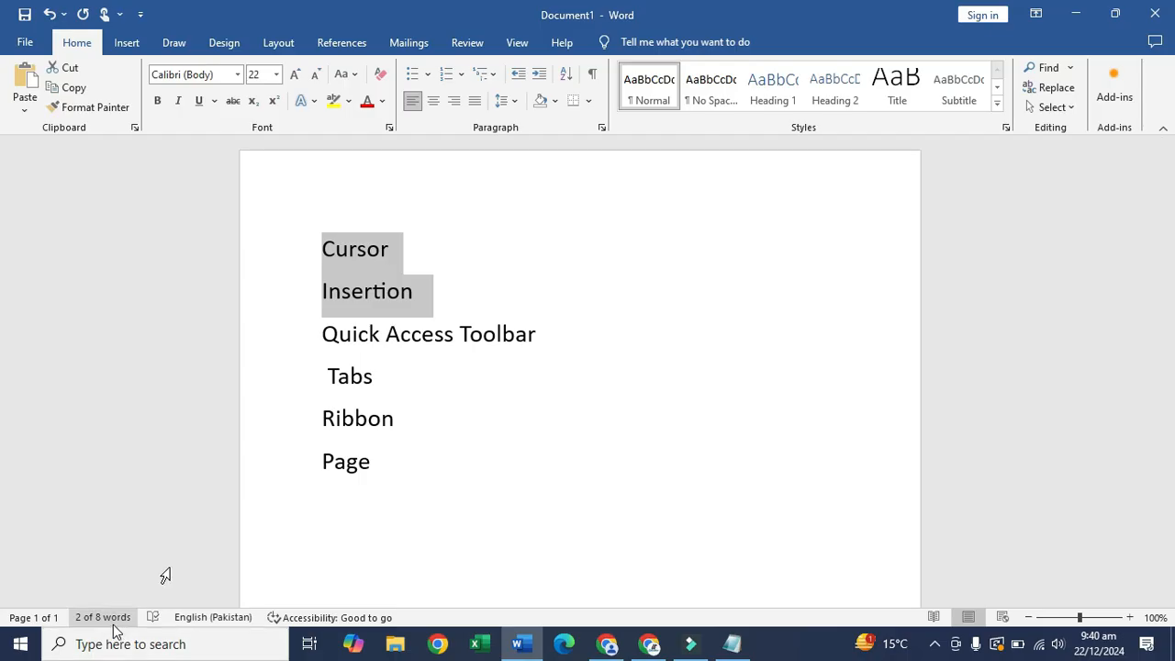
{"action": "left_click", "coordinate": [371, 399]}
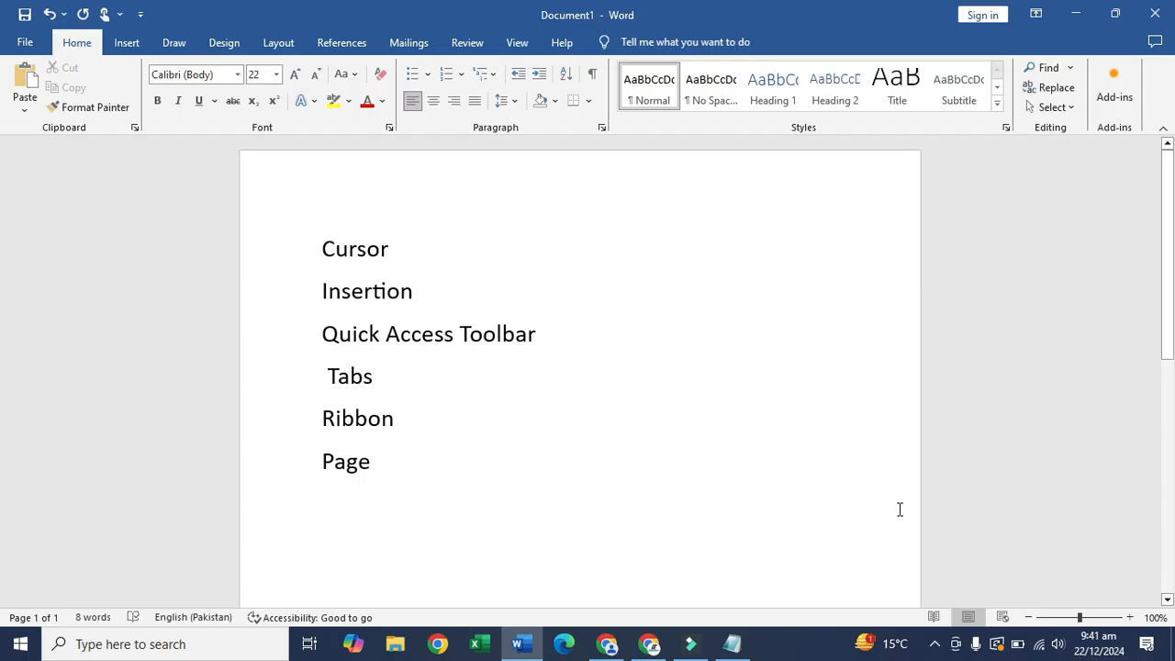
Zoom in on the document by five increments and zoom back out to 100%.
{"action": "left_click", "coordinate": [1128, 618]}
{"action": "left_click", "coordinate": [1128, 617]}
{"action": "left_click", "coordinate": [1128, 618]}
{"action": "left_click", "coordinate": [1128, 618]}
{"action": "left_click", "coordinate": [1128, 618]}
{"action": "left_click", "coordinate": [1028, 618]}
{"action": "left_click", "coordinate": [1028, 617]}
{"action": "left_click", "coordinate": [1028, 617]}
{"action": "left_click", "coordinate": [1028, 618]}
{"action": "left_click", "coordinate": [1028, 618]}
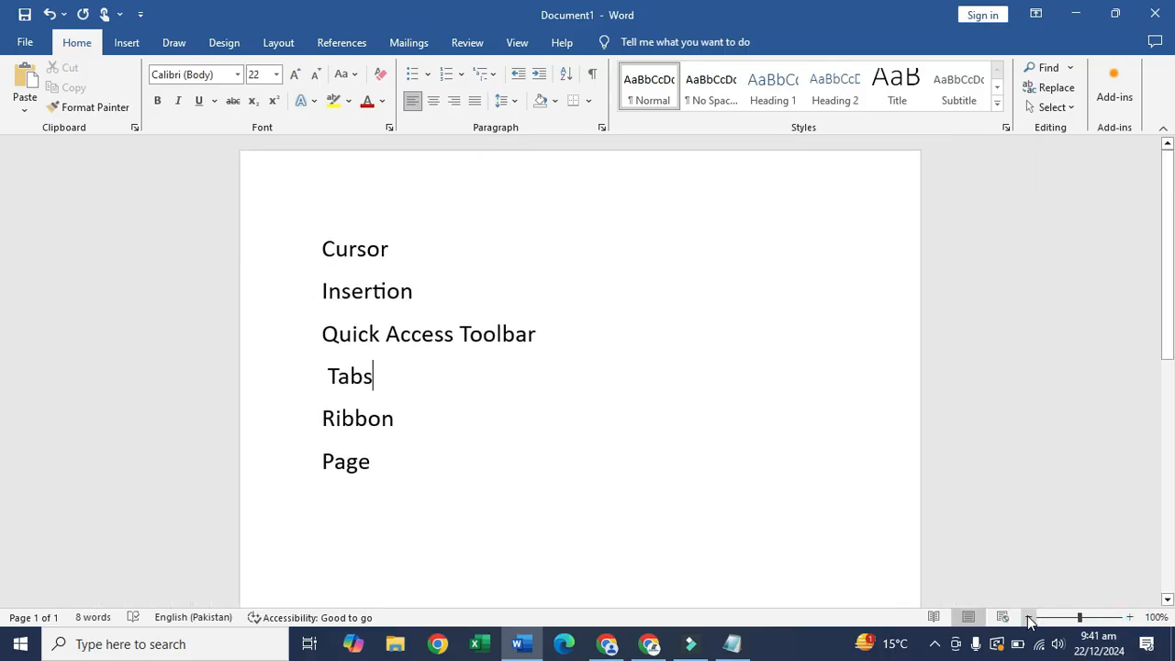